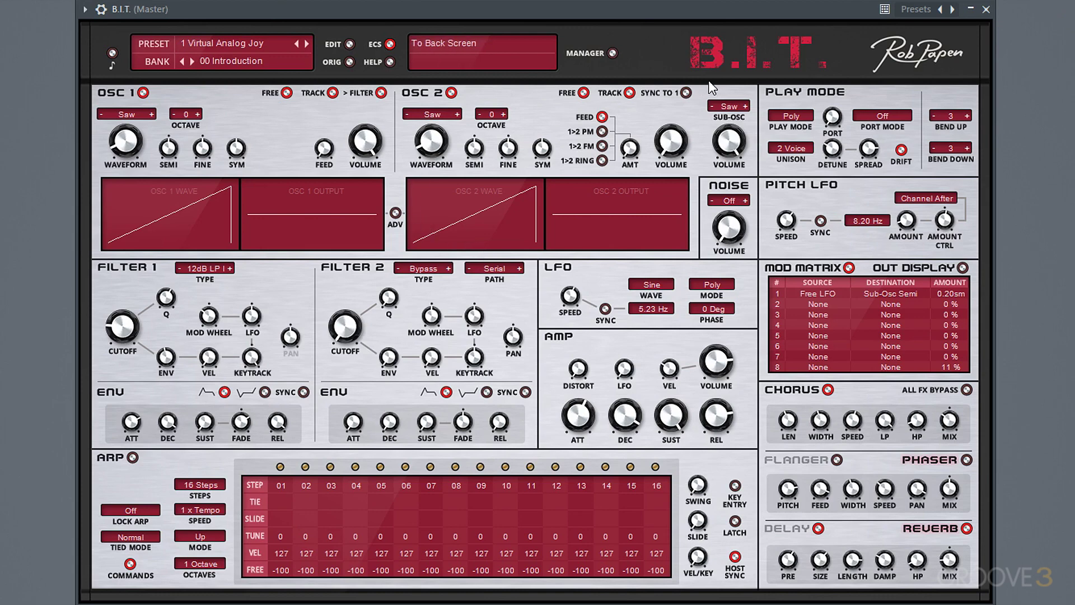
# Step: View B.I.T.'s back screen of credits and settings, then return to the main panel
pyautogui.click(745, 45)
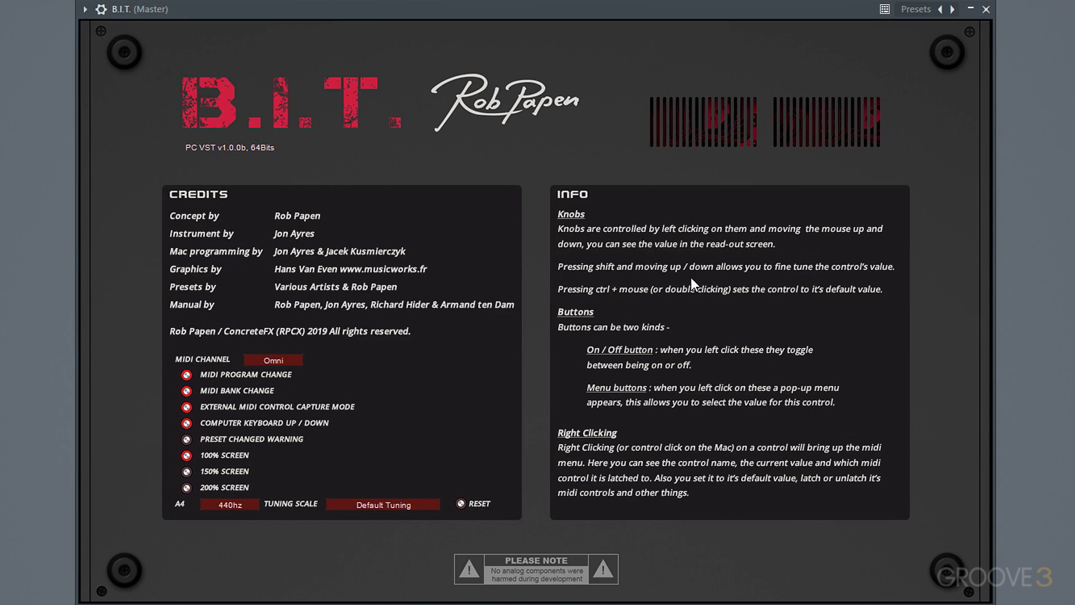
pyautogui.click(662, 300)
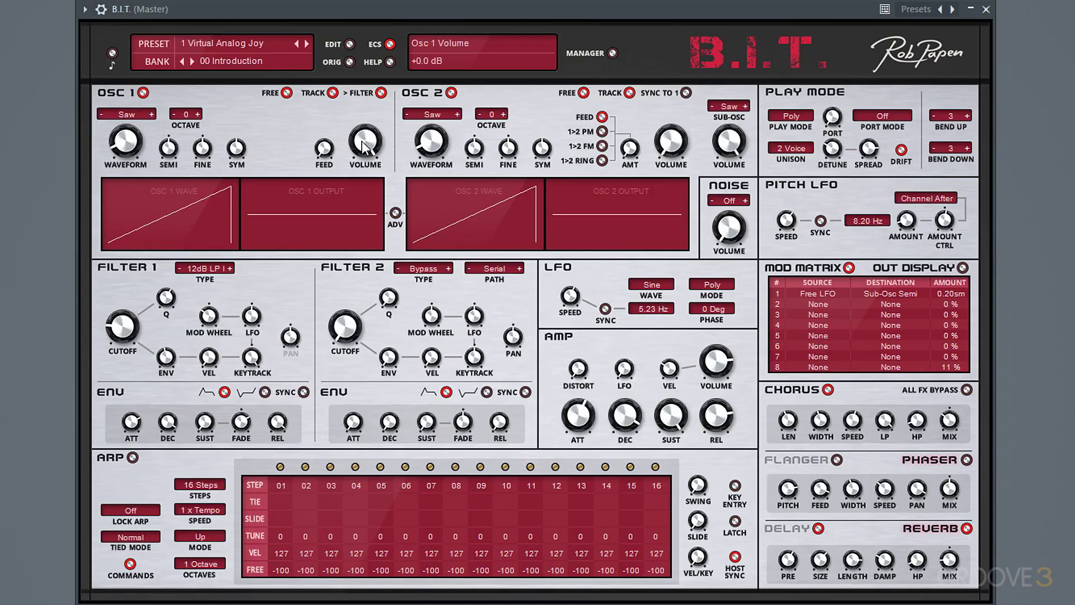
# Step: Raise and lower Osc 1 Volume, reset it to +0.0 dB, then briefly view the back screen
pyautogui.moveTo(372, 193); pyautogui.dragTo(367, 143)
pyautogui.moveTo(365, 145)
pyautogui.mouseDown()
pyautogui.moveTo(364, 155)
pyautogui.moveTo(364, 134)
pyautogui.mouseUp()
pyautogui.keyDown('ctrl'); pyautogui.click(364, 139); pyautogui.keyUp('ctrl')
pyautogui.click(748, 60)
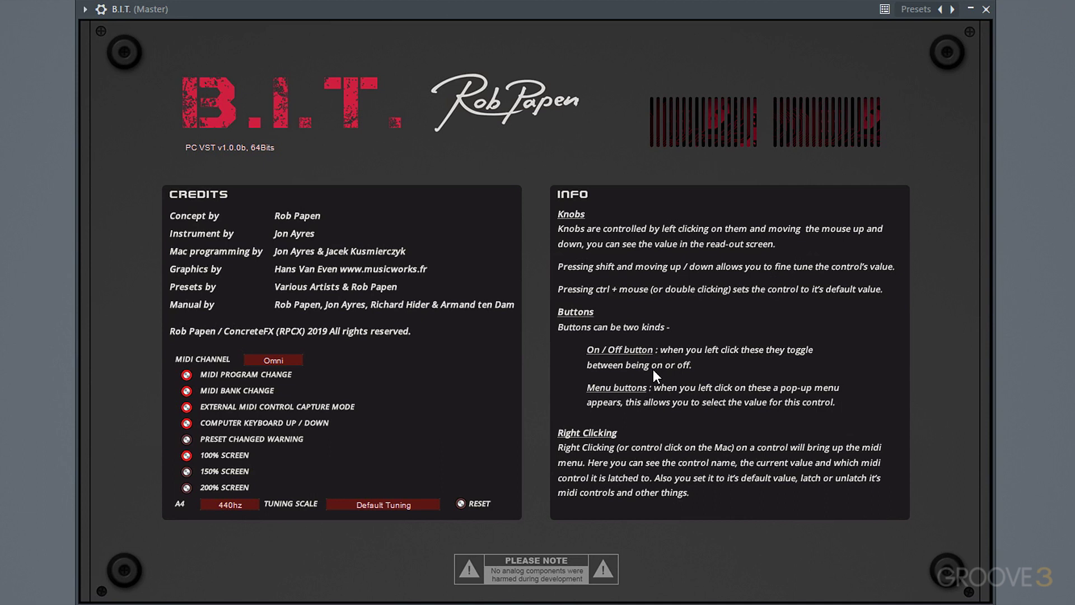
pyautogui.click(666, 465)
# Step: Set Osc 2 Waveform to maximum (TunedNoise), then minimum (Sine), then default via its right-click menu
pyautogui.rightClick(421, 145)
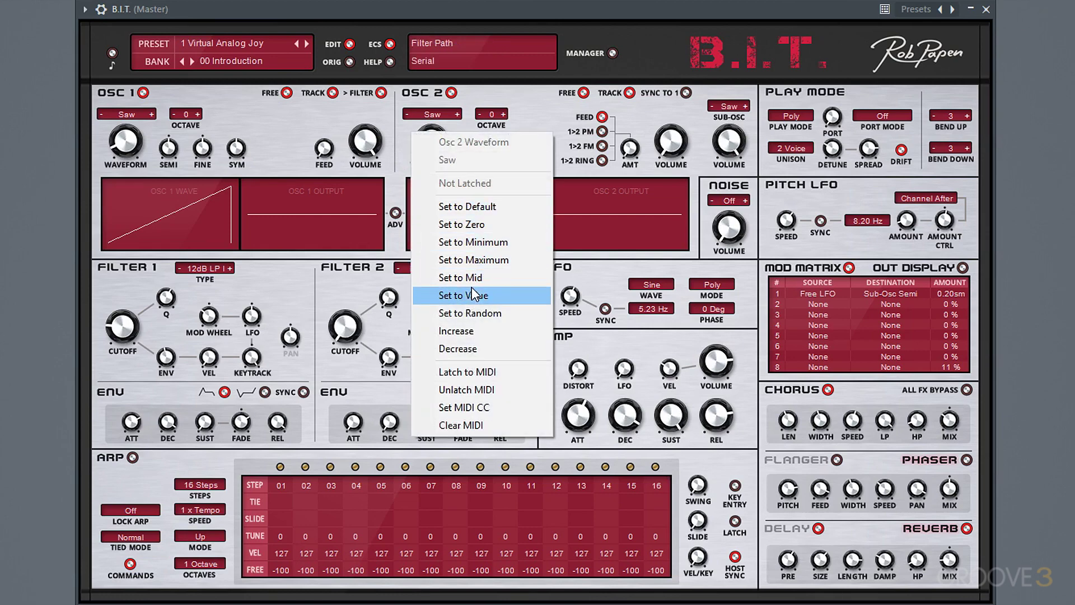
pyautogui.click(511, 263)
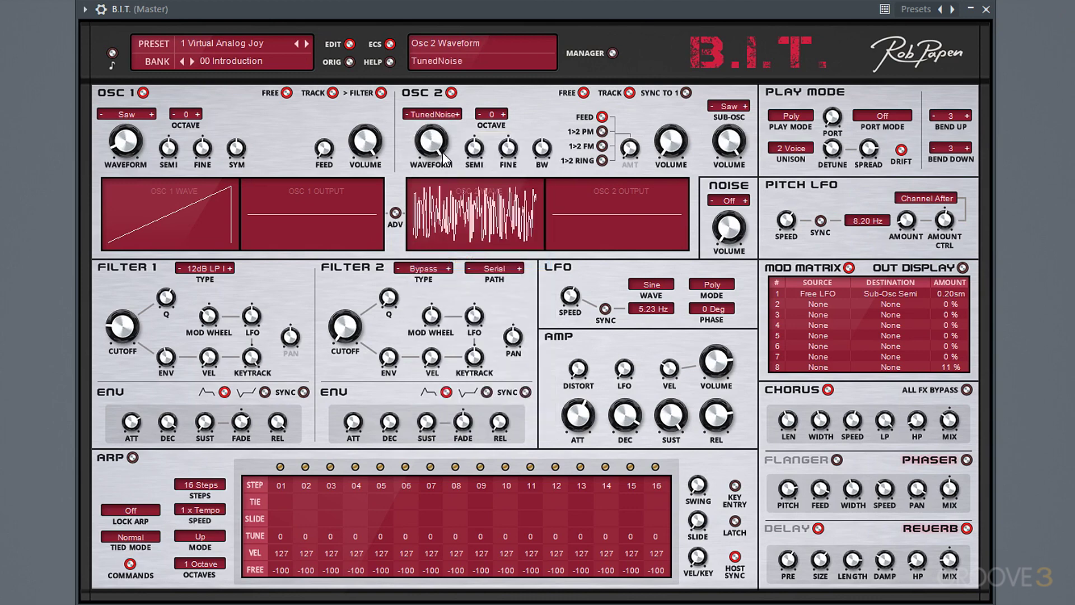
pyautogui.rightClick(442, 155)
pyautogui.click(502, 250)
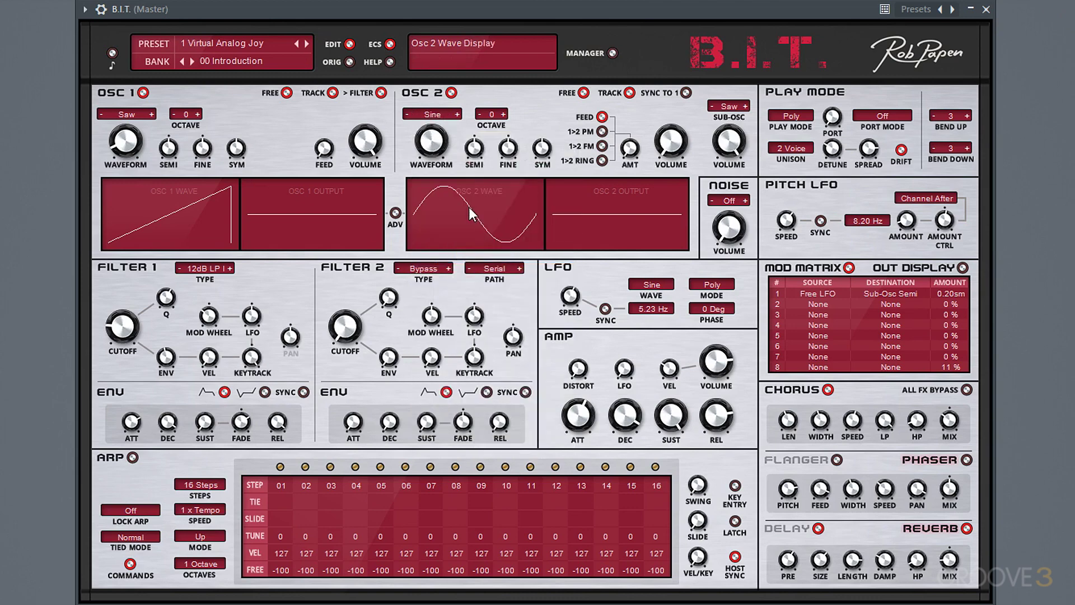
pyautogui.rightClick(437, 149)
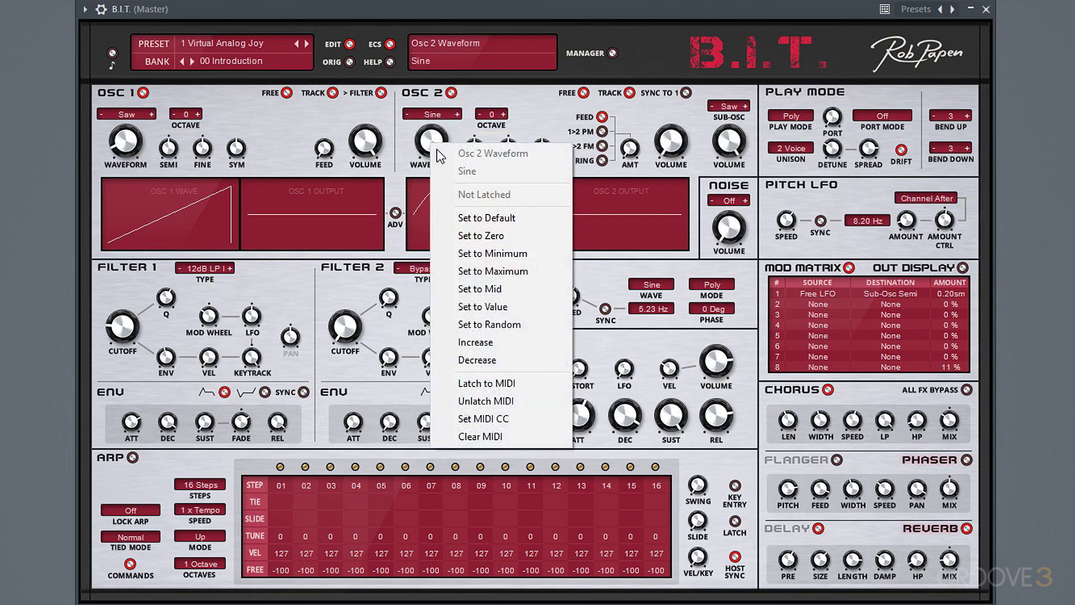
pyautogui.click(509, 224)
# Step: Try Osc 1 Volume's right-click options: zero, down to -38.4 dB, minimum -48.0 dB, then maximum
pyautogui.rightClick(369, 142)
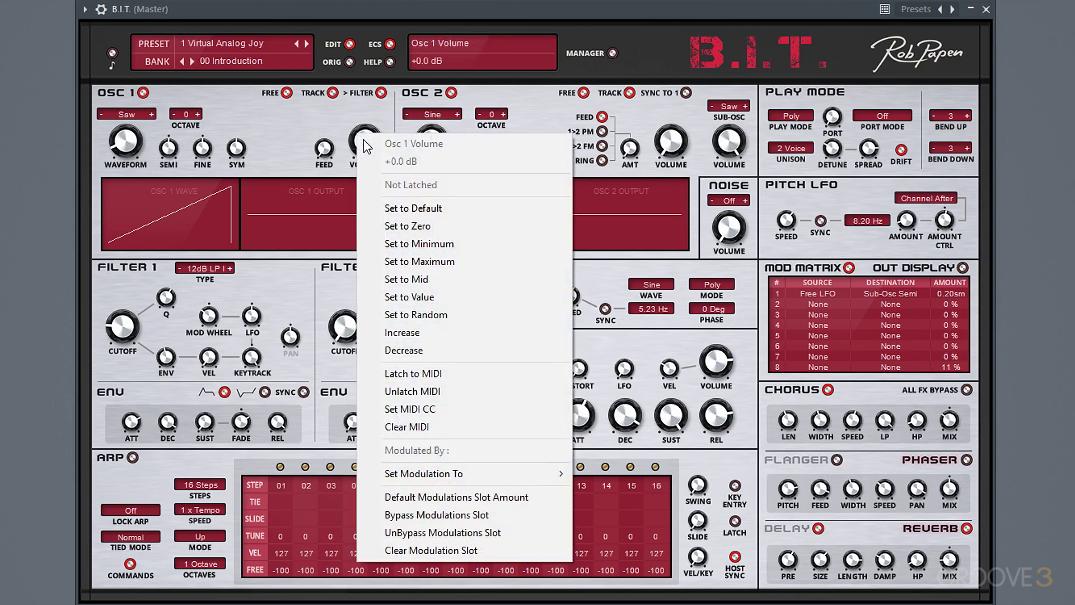
pyautogui.click(420, 226)
pyautogui.rightClick(367, 142)
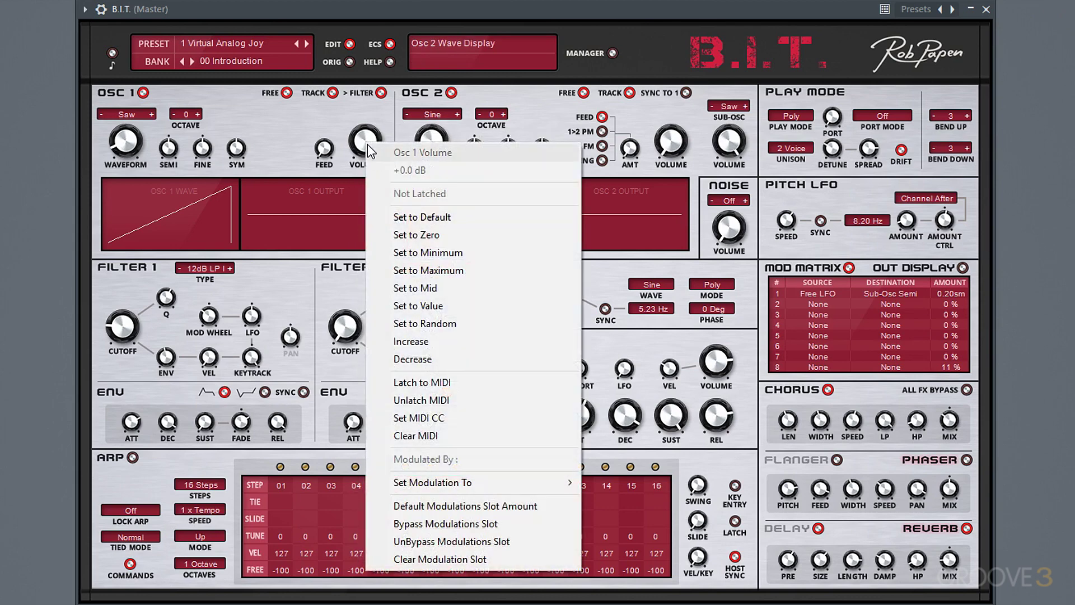
pyautogui.click(429, 271)
pyautogui.moveTo(375, 148); pyautogui.dragTo(360, 180)
pyautogui.rightClick(363, 156)
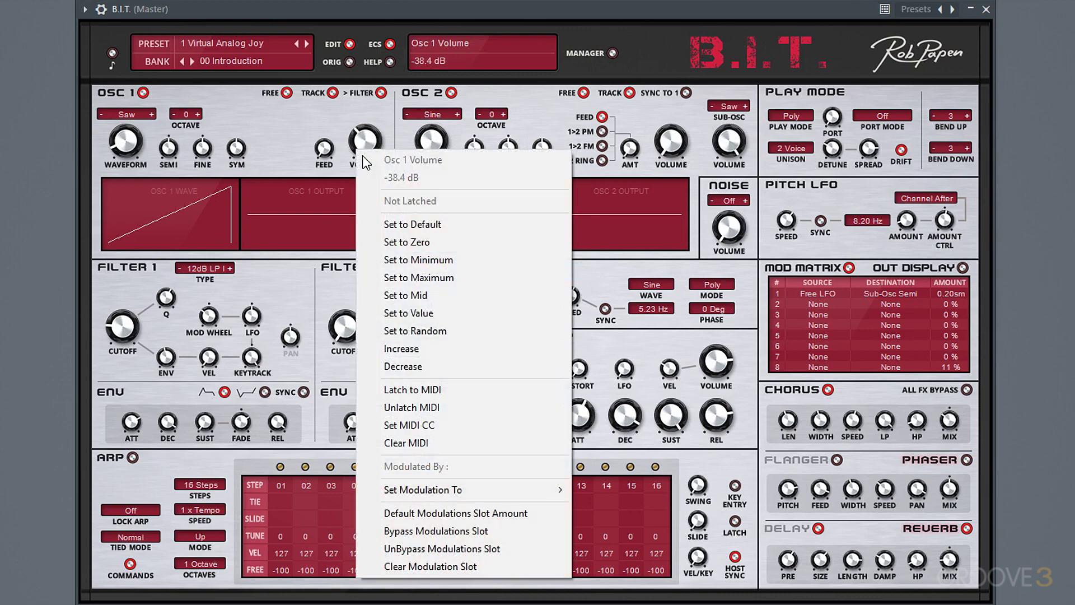
pyautogui.click(433, 258)
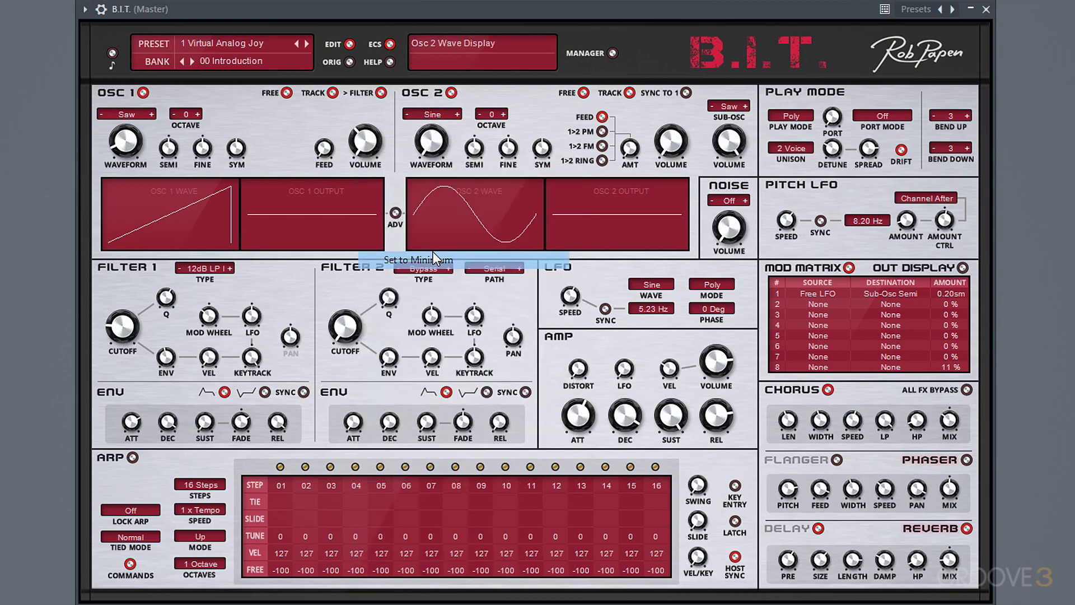
pyautogui.rightClick(368, 137)
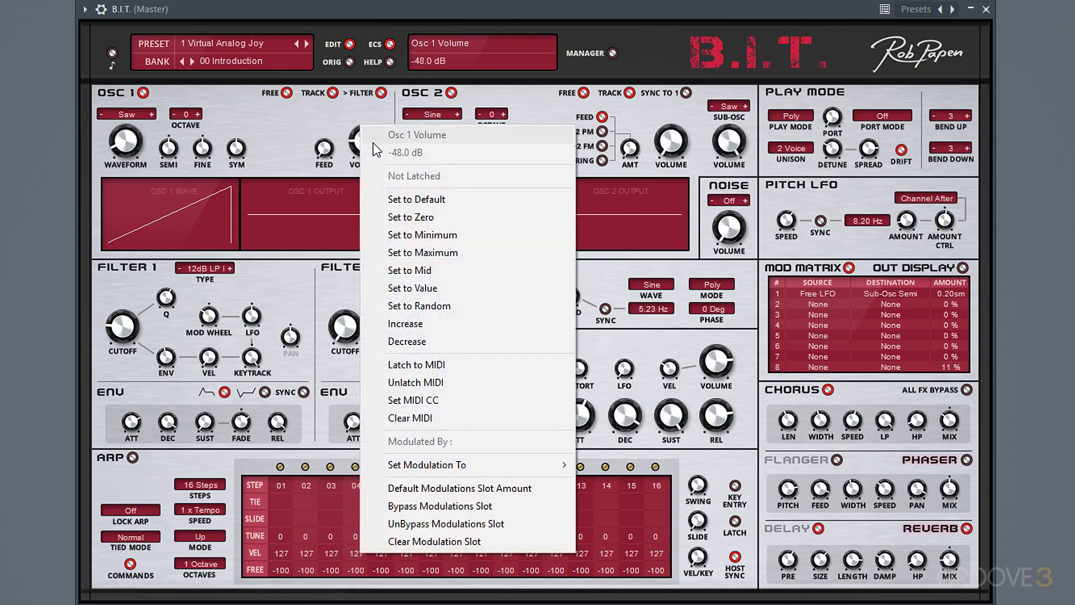
pyautogui.click(437, 248)
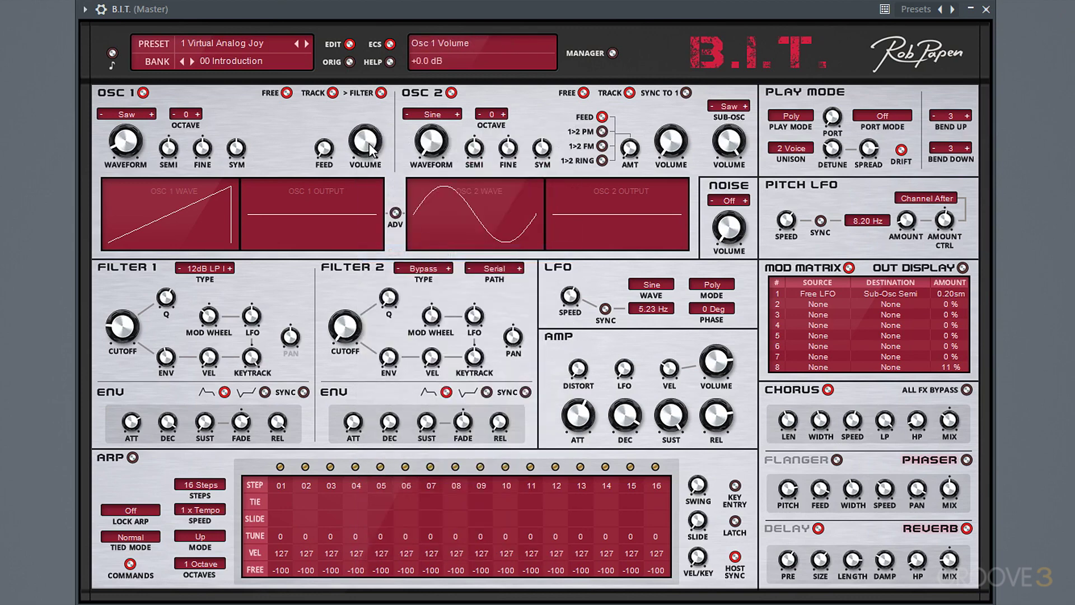
# Step: Inspect Filter 2 Cutoff's value options and Filter 2's command list, then show the back screen
pyautogui.rightClick(352, 330)
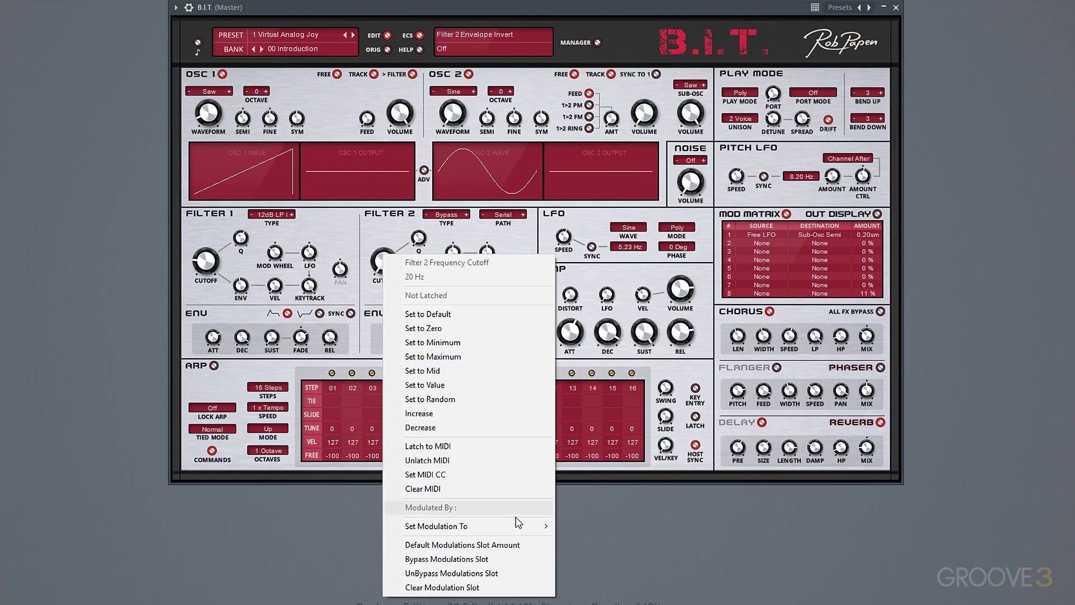
pyautogui.moveTo(521, 529)
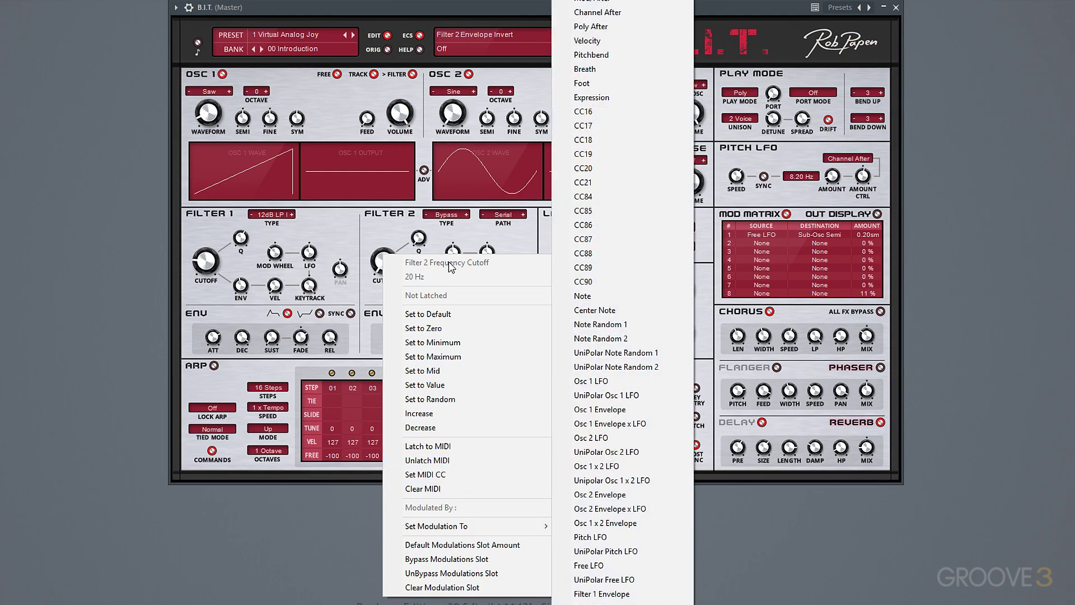
pyautogui.click(388, 225)
pyautogui.press('Escape')
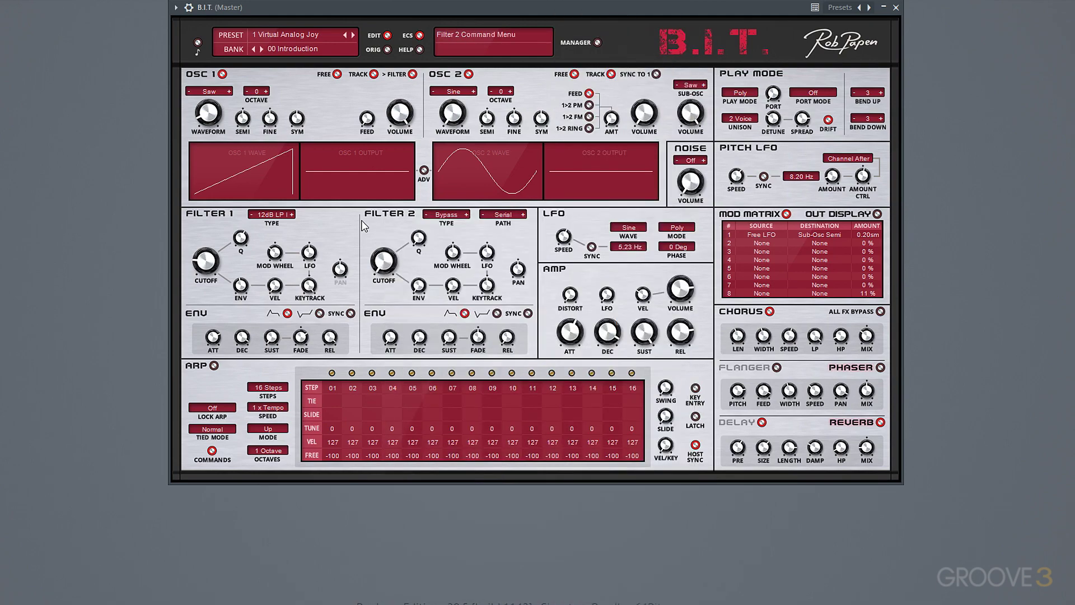
pyautogui.click(713, 48)
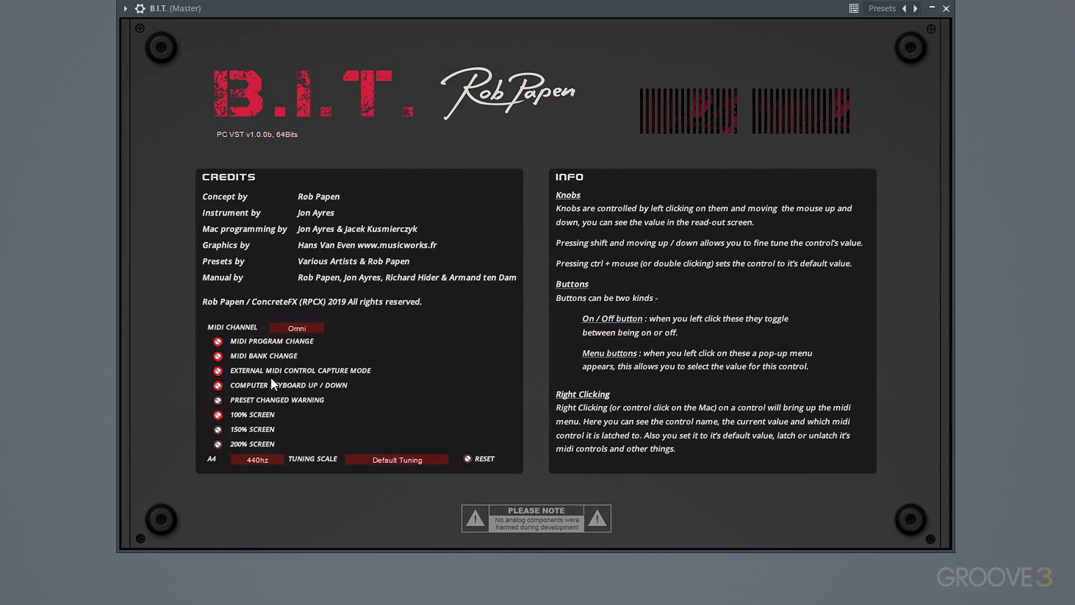
pyautogui.click(309, 330)
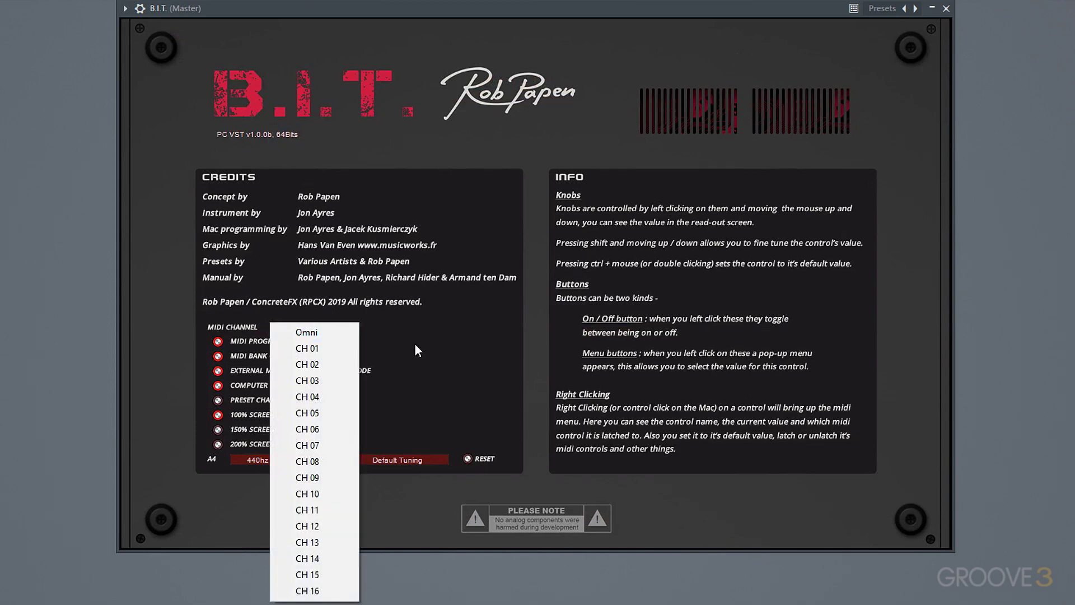
pyautogui.click(491, 304)
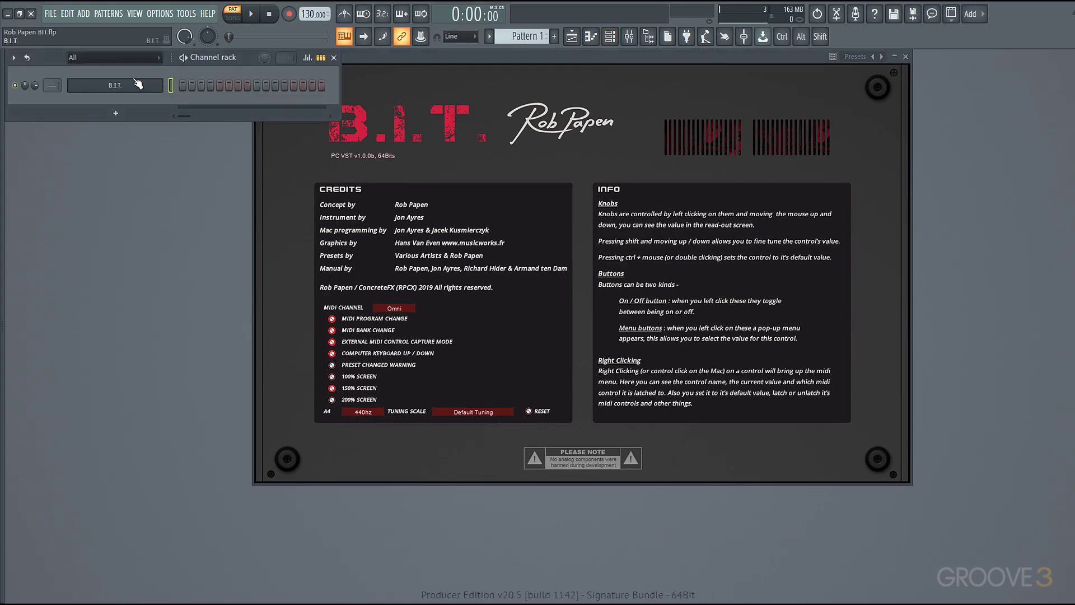
# Step: Clone the B.I.T. channel and set the clone's plugin display to 100% screen size
pyautogui.rightClick(130, 83)
pyautogui.click(220, 189)
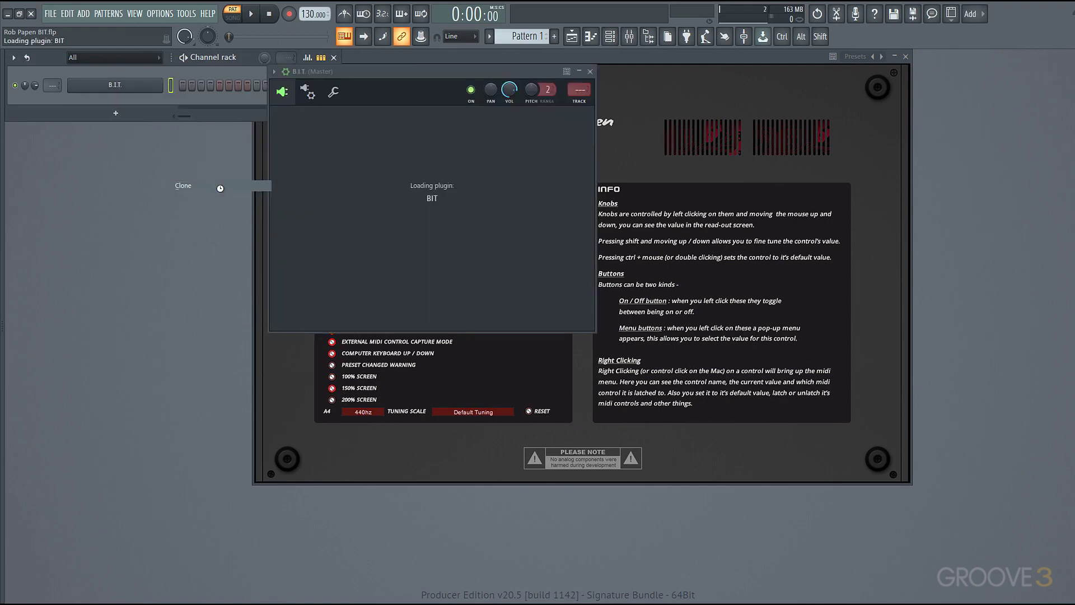
pyautogui.moveTo(663, 70); pyautogui.dragTo(557, 56)
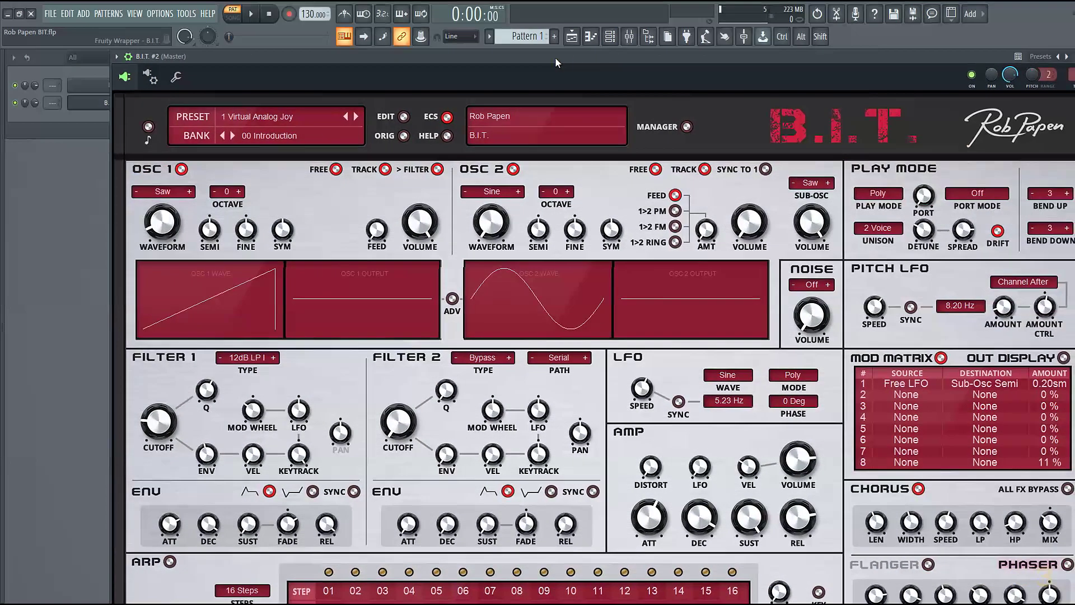
pyautogui.click(134, 61)
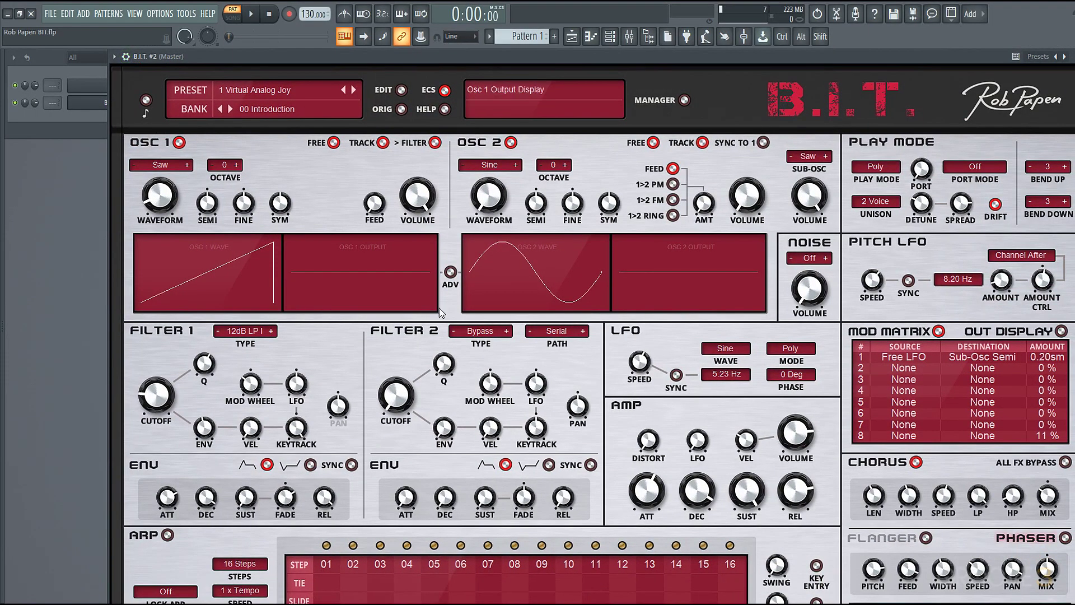
pyautogui.click(806, 117)
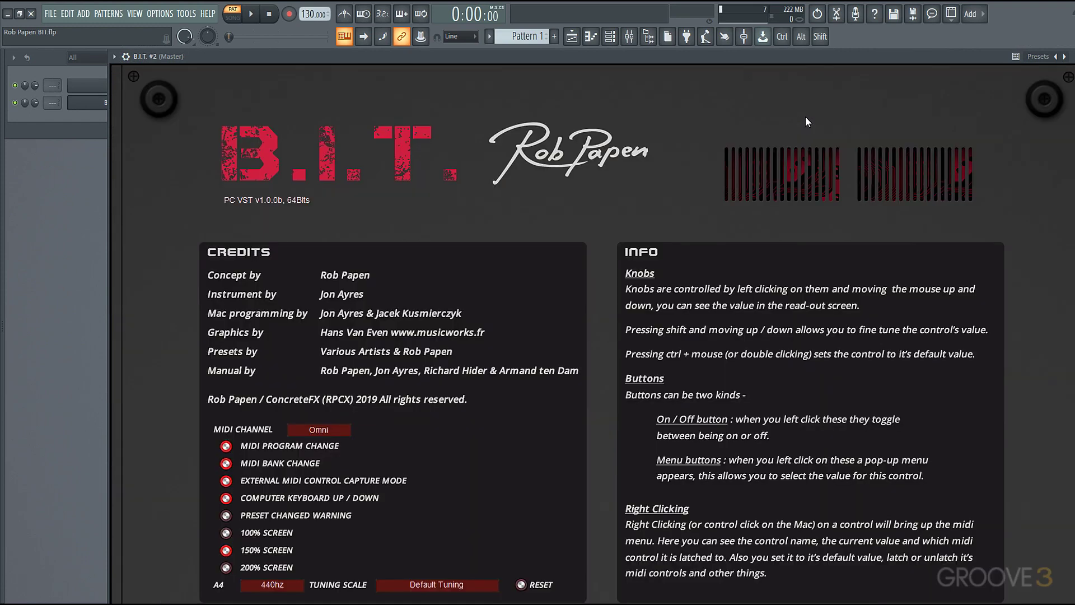
pyautogui.click(227, 534)
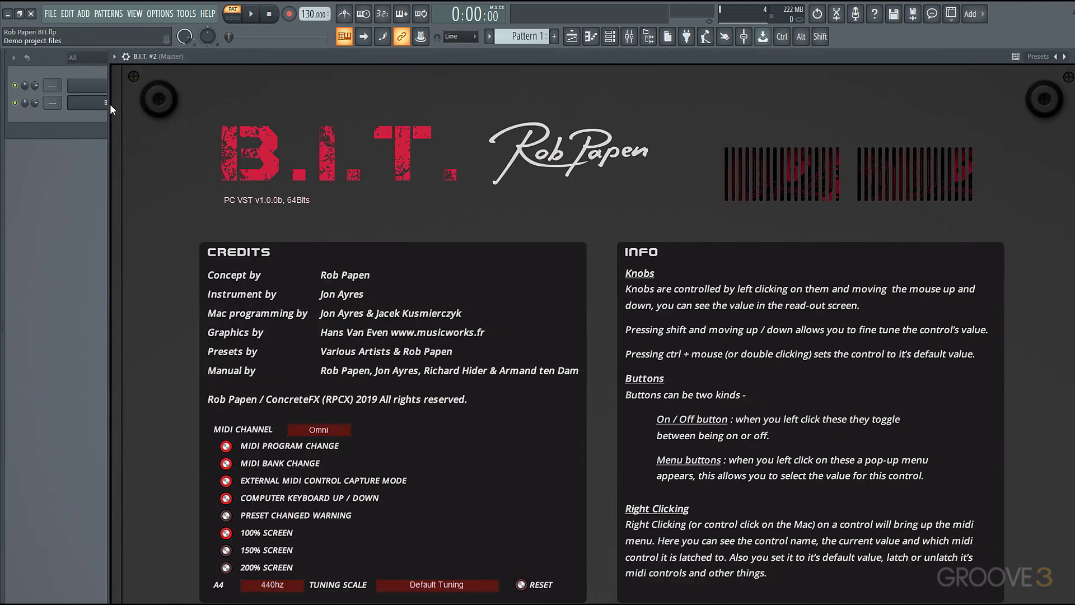
# Step: Delete the B.I.T. #2 channel from the Channel rack and confirm
pyautogui.click(109, 103)
pyautogui.rightClick(96, 105)
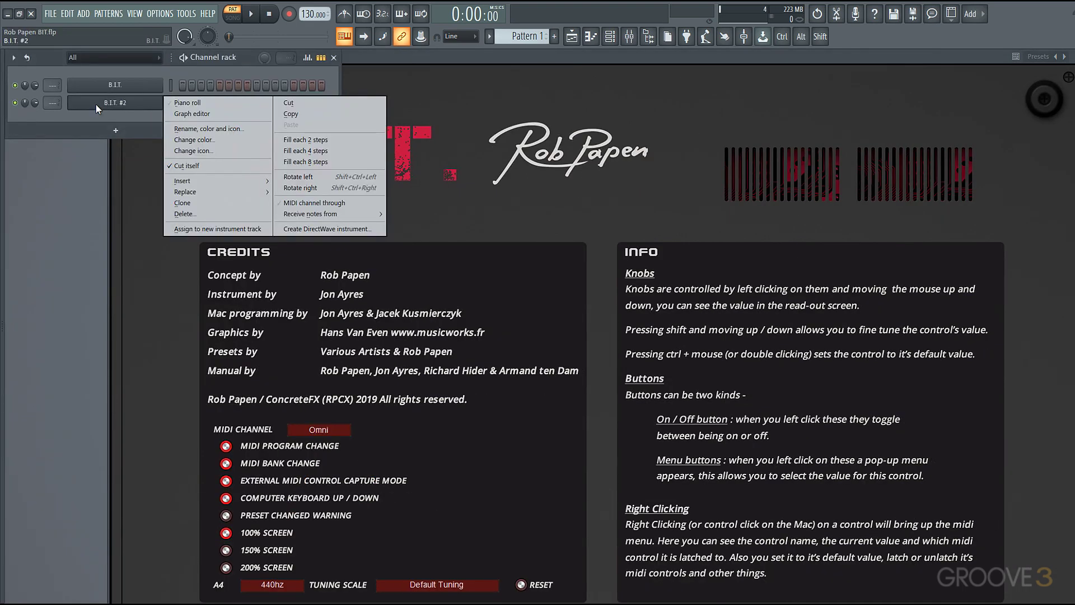
pyautogui.click(204, 214)
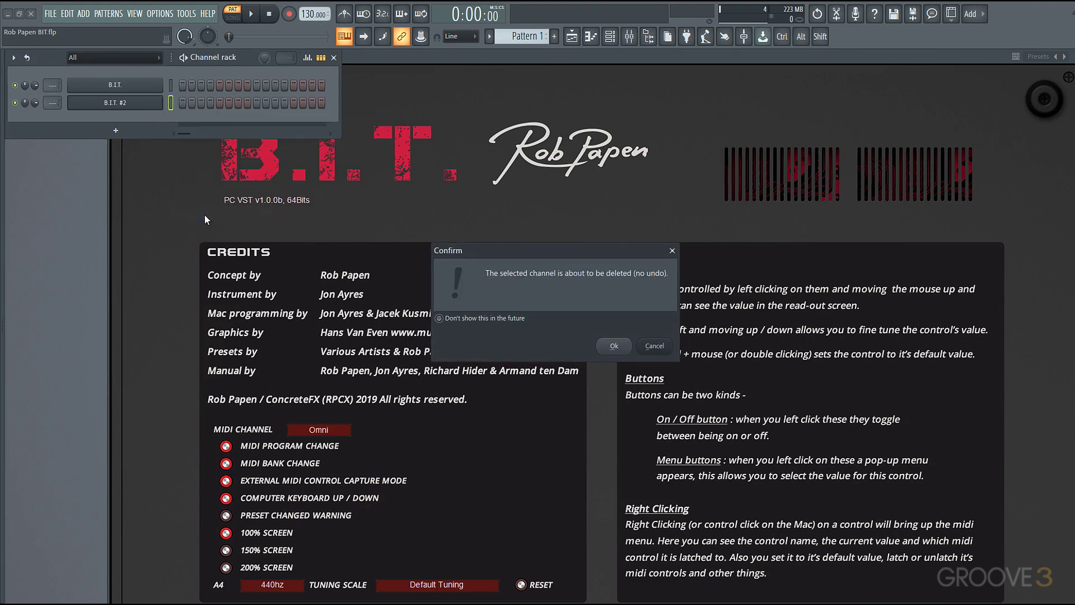
pyautogui.press('Return')
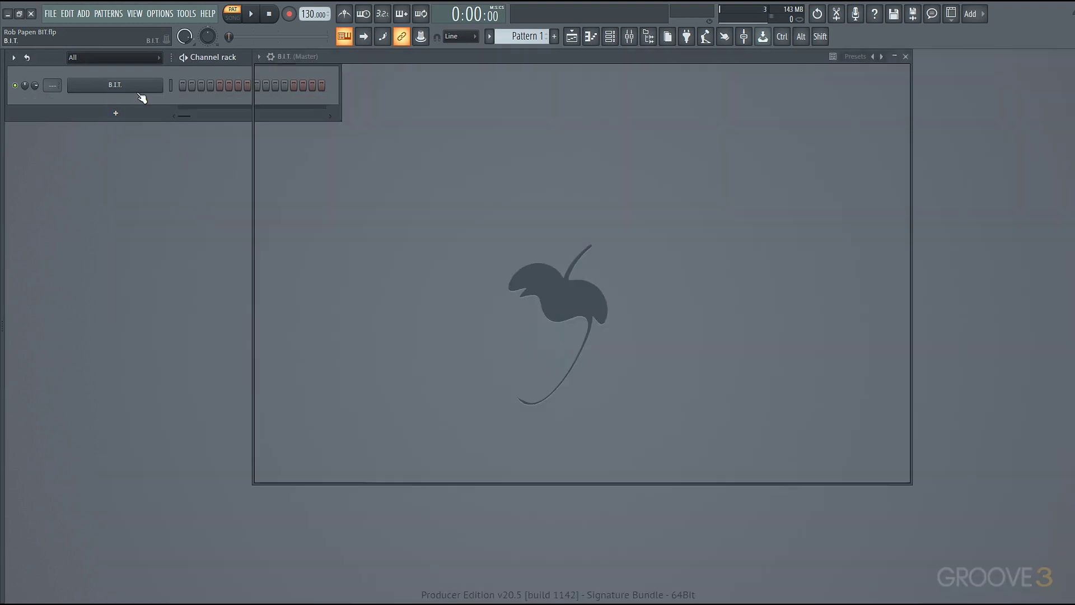
# Step: Open the original B.I.T.'s back screen and browse .tun tuning files without changing Default Tuning
pyautogui.click(139, 91)
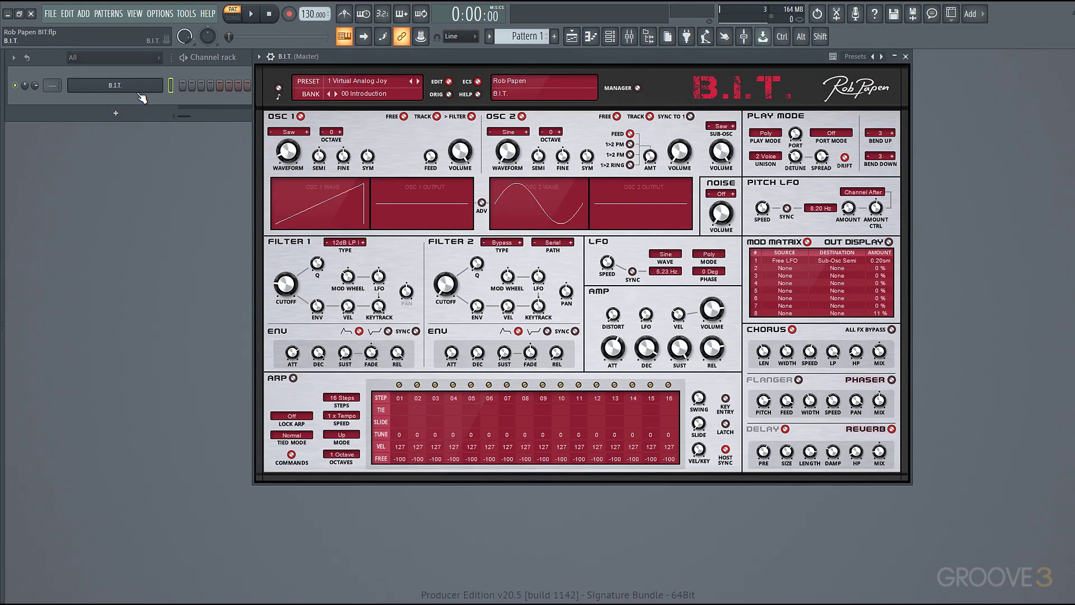
pyautogui.click(714, 95)
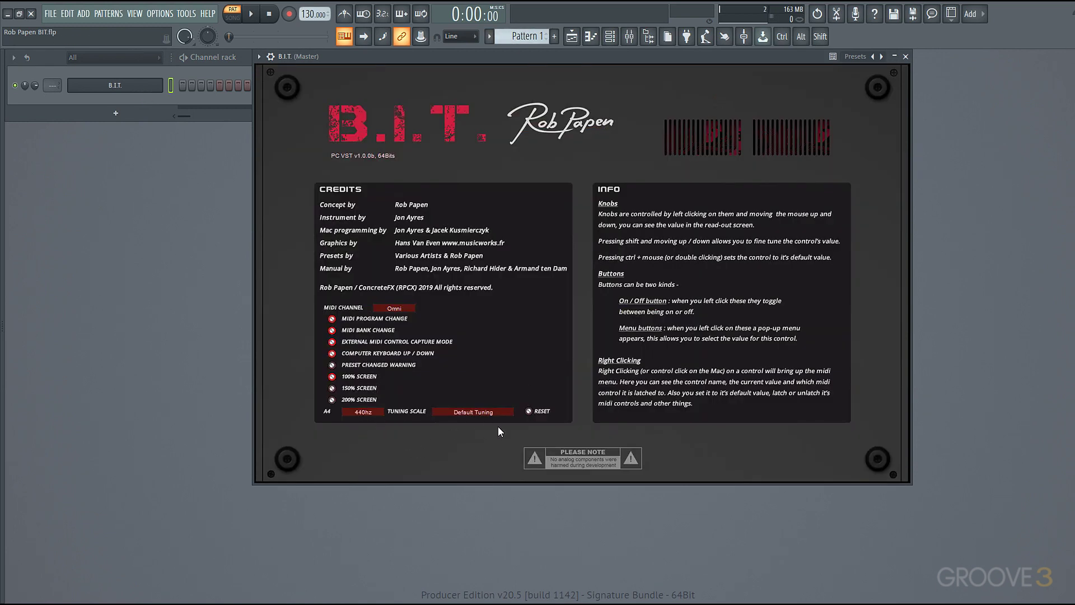
pyautogui.click(454, 411)
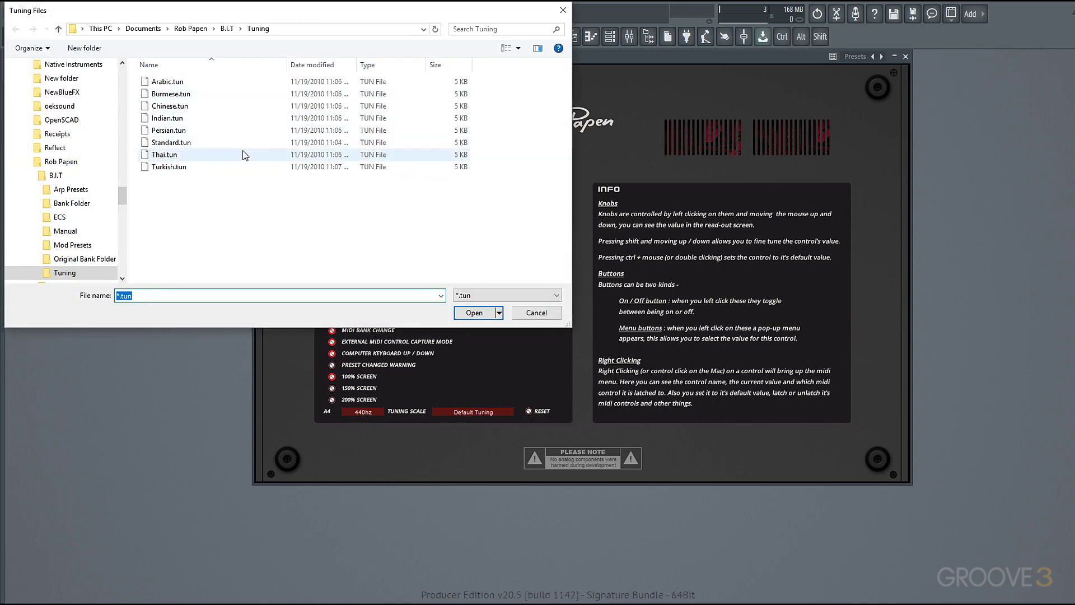
pyautogui.click(563, 10)
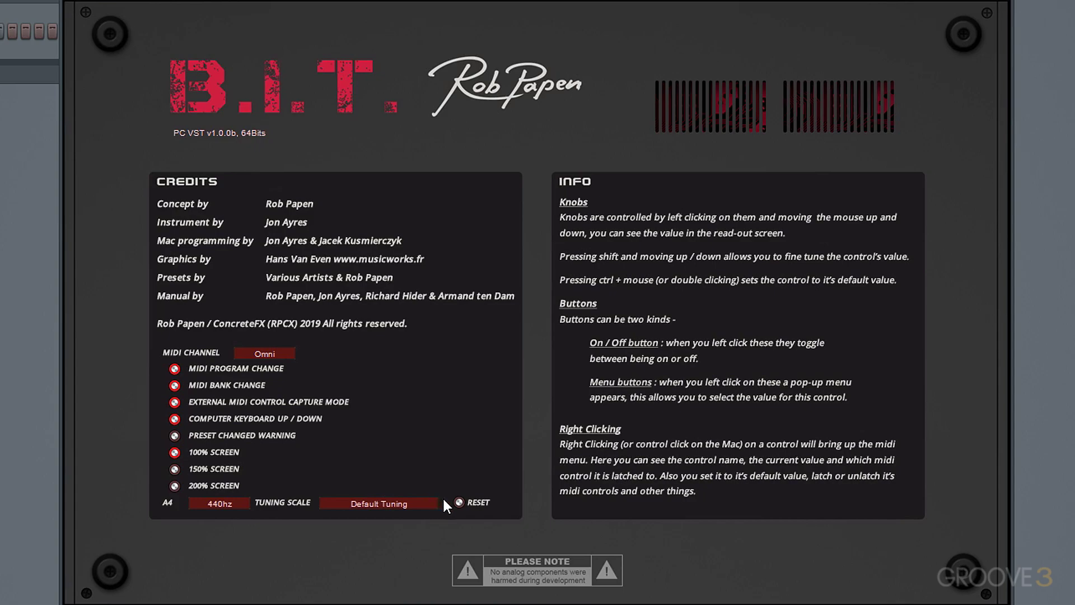
# Step: Go back from the back screen to B.I.T.'s main synth panel
pyautogui.click(667, 178)
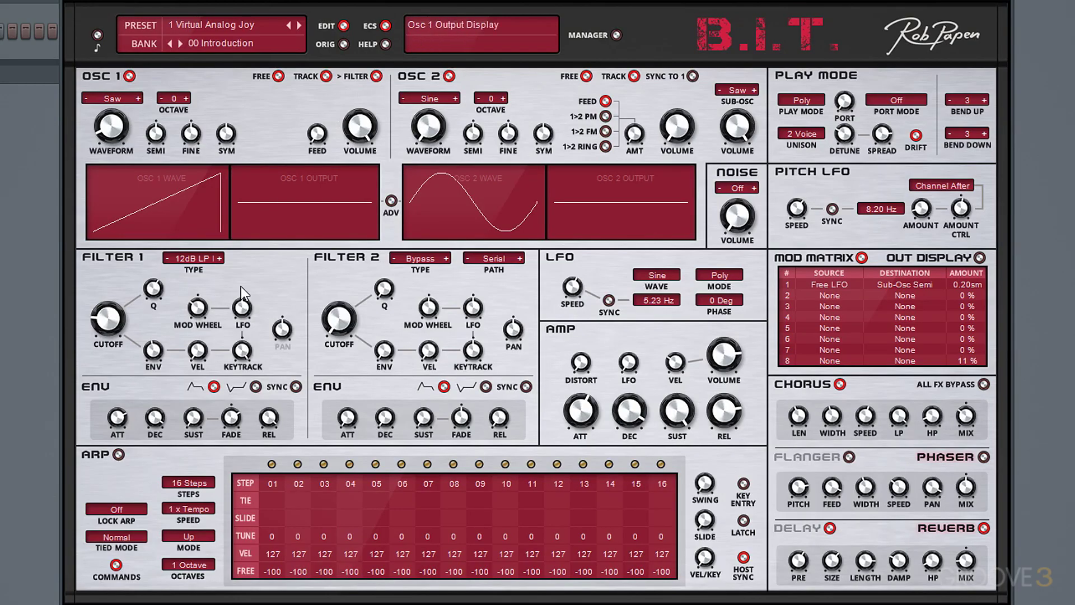